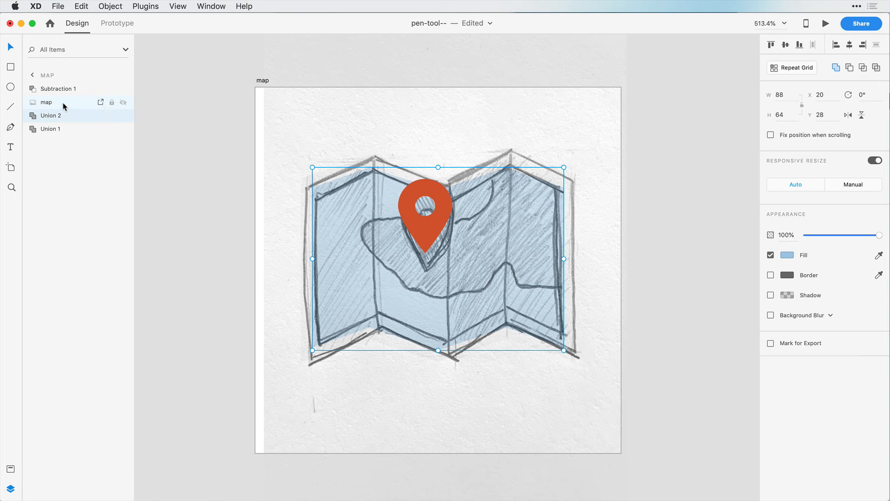
# Move the map sketch image above all other layers in the map artboard, lock it and clear the selection.
pyautogui.click(64, 106)
pyautogui.moveTo(61, 105); pyautogui.dragTo(61, 88)
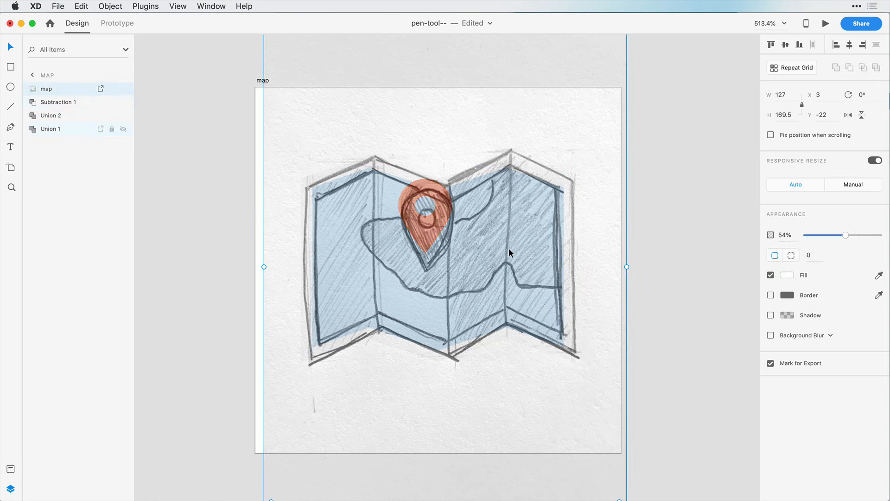
pyautogui.click(112, 89)
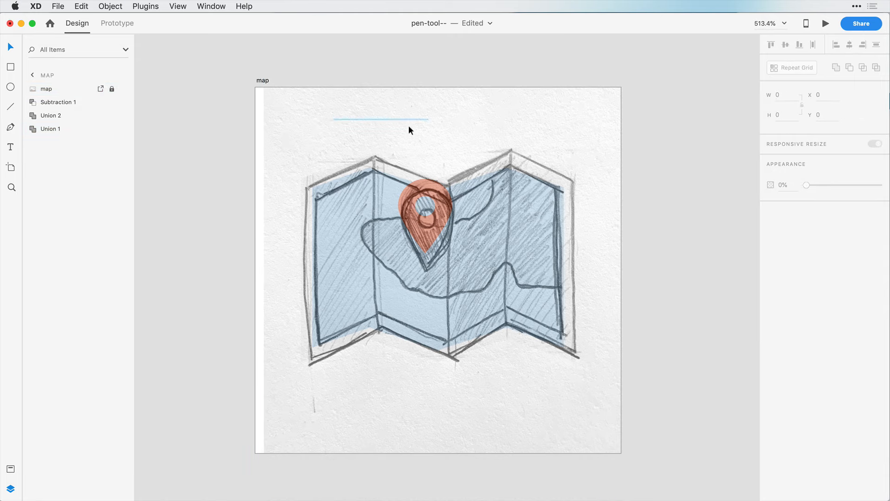
pyautogui.click(245, 156)
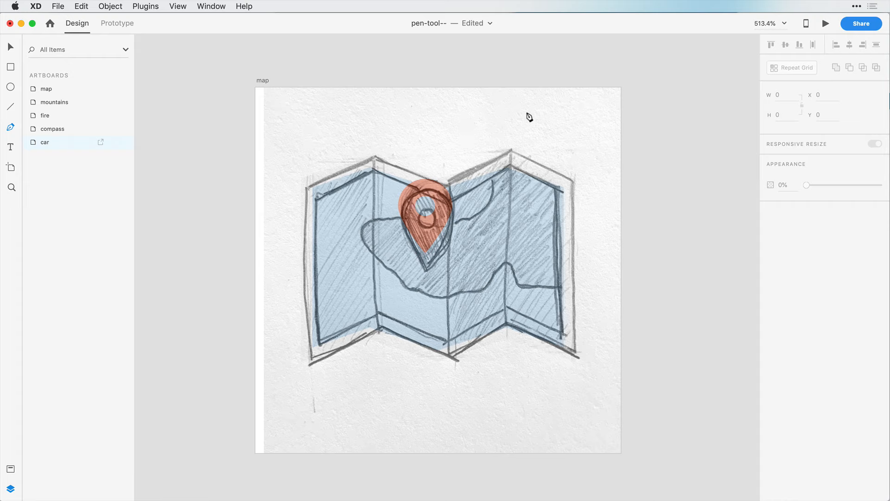
# Draw a closed nine-point polygon with straight sides using the Pen tool, overlapping the map artboard's edge beside the sketch.
pyautogui.click(640, 109)
pyautogui.click(677, 83)
pyautogui.click(714, 155)
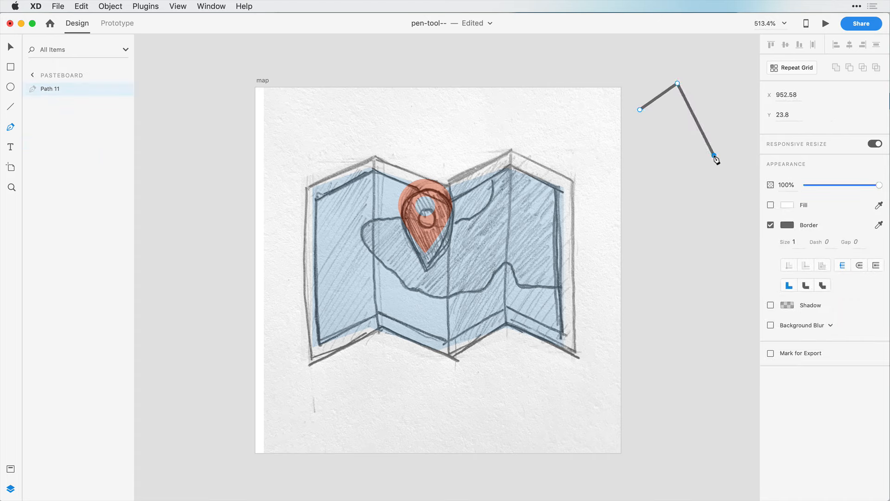
pyautogui.click(665, 225)
pyautogui.click(597, 176)
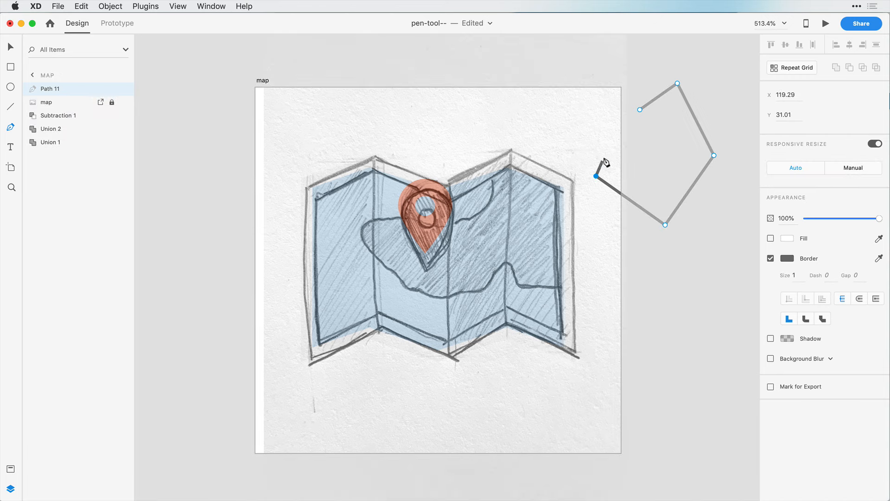
pyautogui.click(550, 123)
pyautogui.click(593, 110)
pyautogui.click(622, 170)
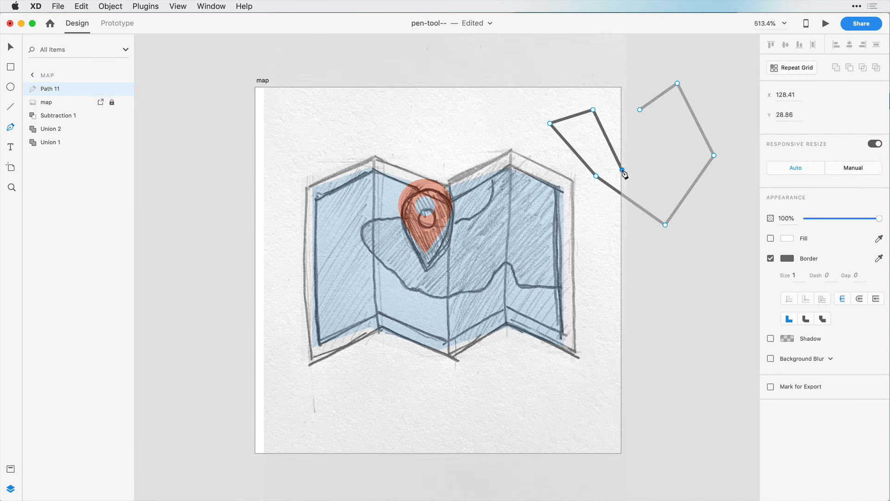
pyautogui.click(672, 152)
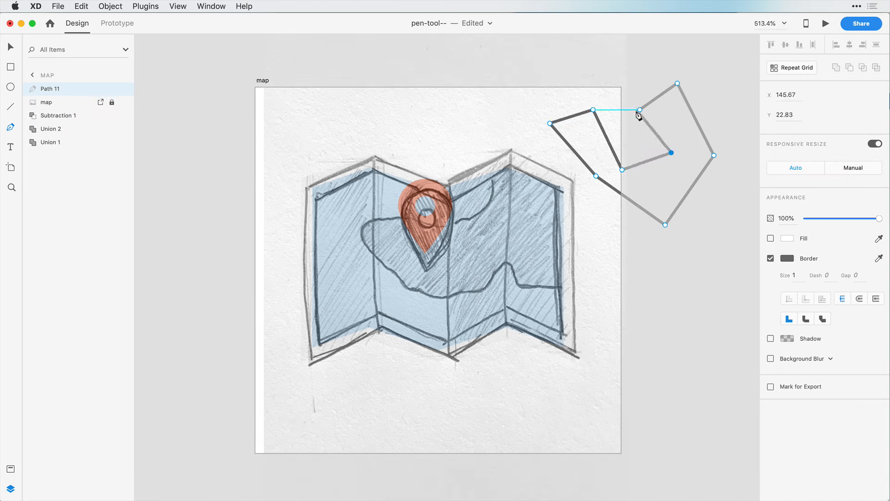
pyautogui.click(640, 110)
pyautogui.press('Escape')
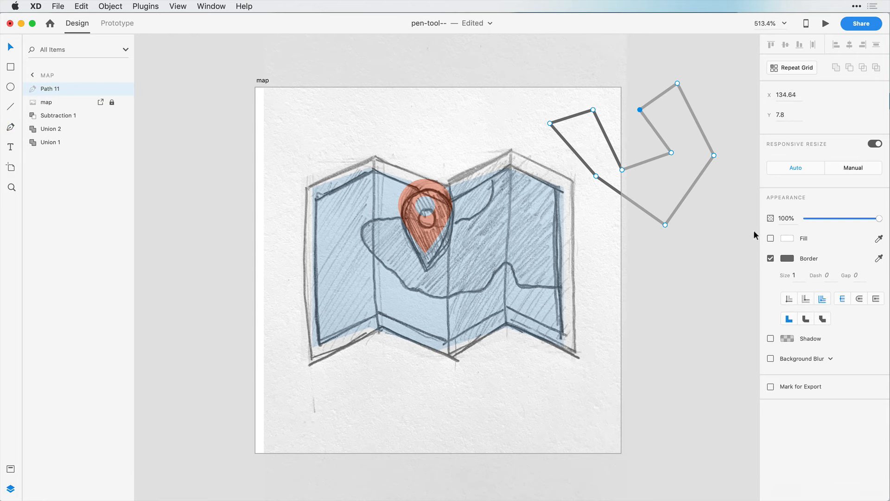
# Give the straight-sided polygon a solid red fill and delete the shape.
pyautogui.click(770, 238)
pyautogui.click(788, 239)
pyautogui.moveTo(734, 237); pyautogui.dragTo(730, 191)
pyautogui.click(822, 242)
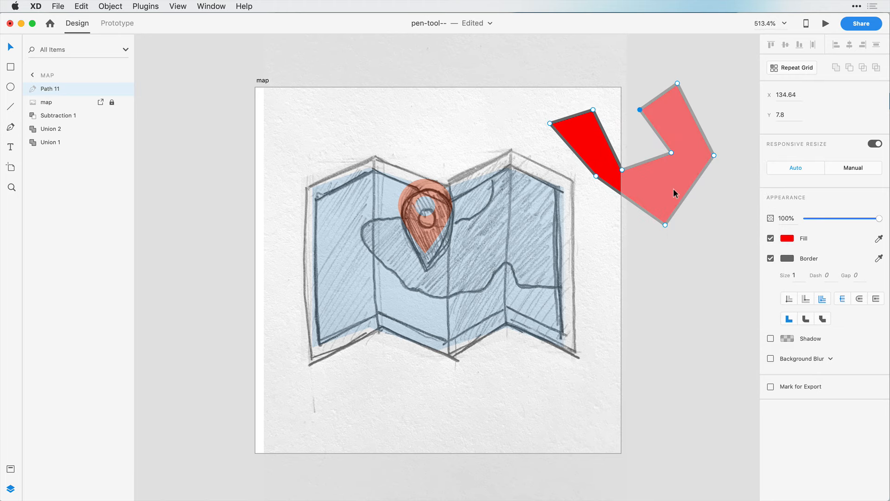
pyautogui.press('super+a')
pyautogui.press('Delete')
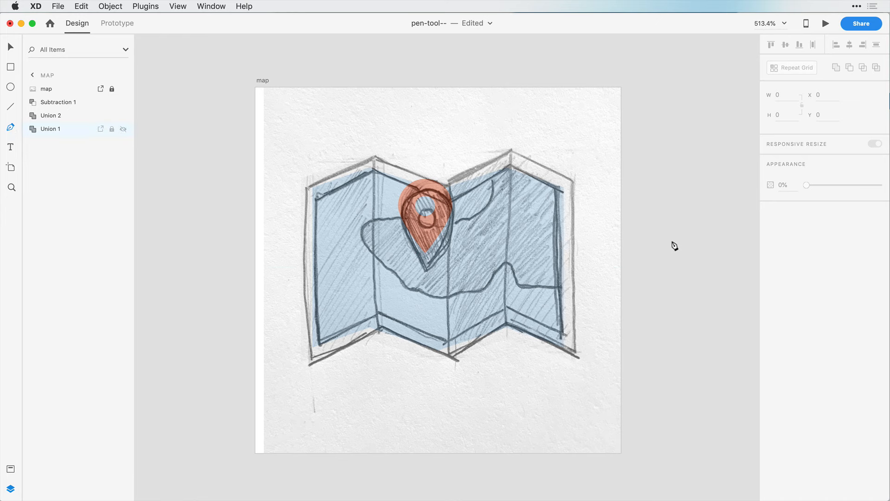
# Start a Pen tool path beside the artboard with two straight corner points followed by two smooth curve points.
pyautogui.click(648, 127)
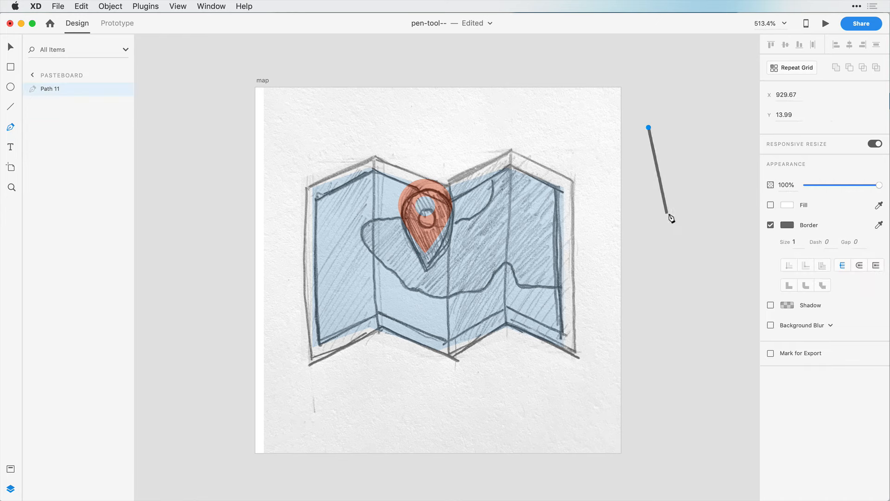
pyautogui.click(724, 155)
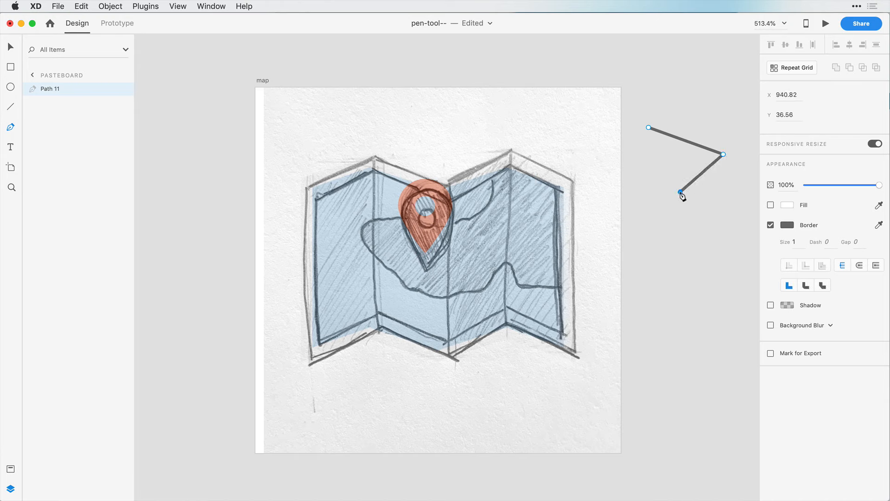
pyautogui.moveTo(680, 192); pyautogui.dragTo(703, 228)
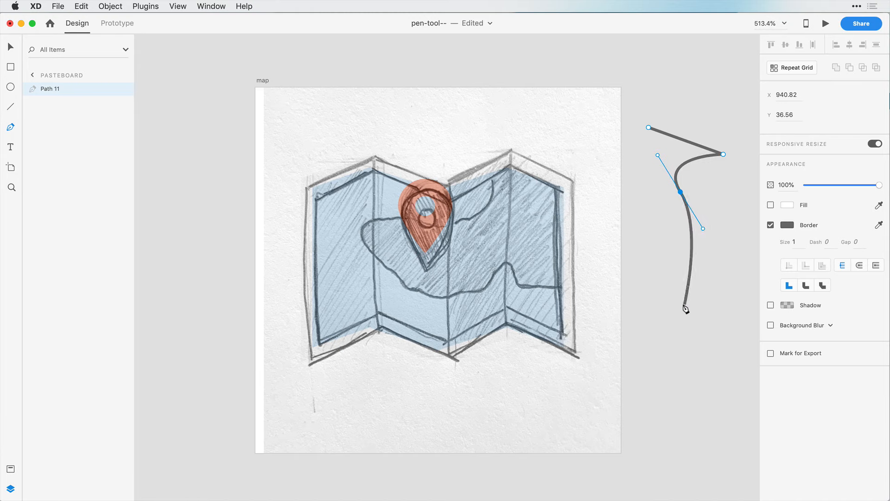
pyautogui.moveTo(680, 305); pyautogui.dragTo(625, 323)
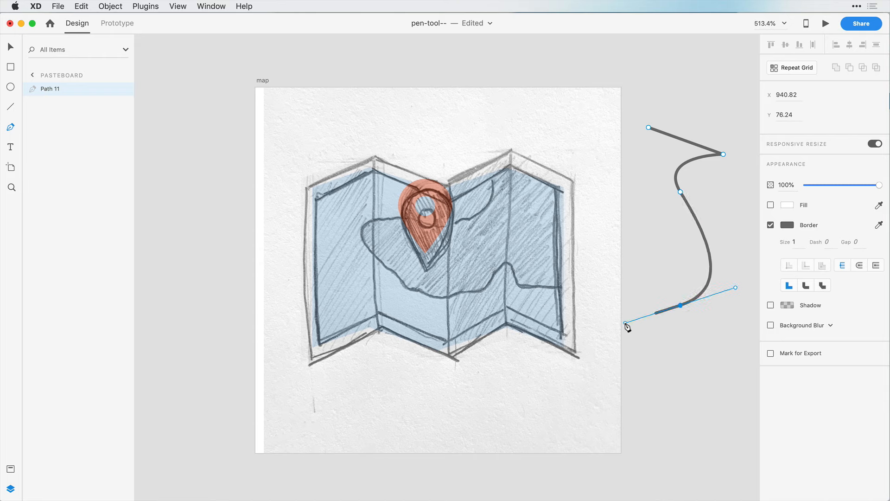
# Bend the last point's outgoing handle independently, continue the outline with curved segments and close it at the starting point.
pyautogui.press('alt')
pyautogui.moveTo(625, 323); pyautogui.dragTo(688, 269)
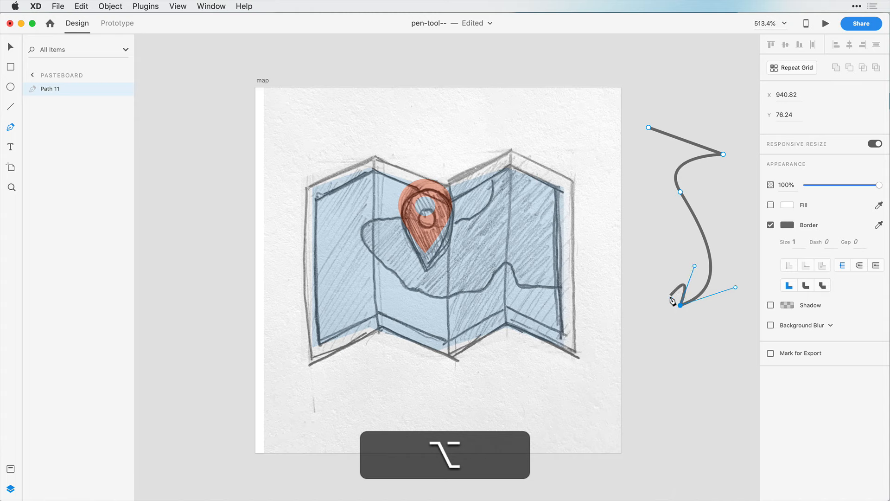
pyautogui.moveTo(663, 345); pyautogui.dragTo(730, 420)
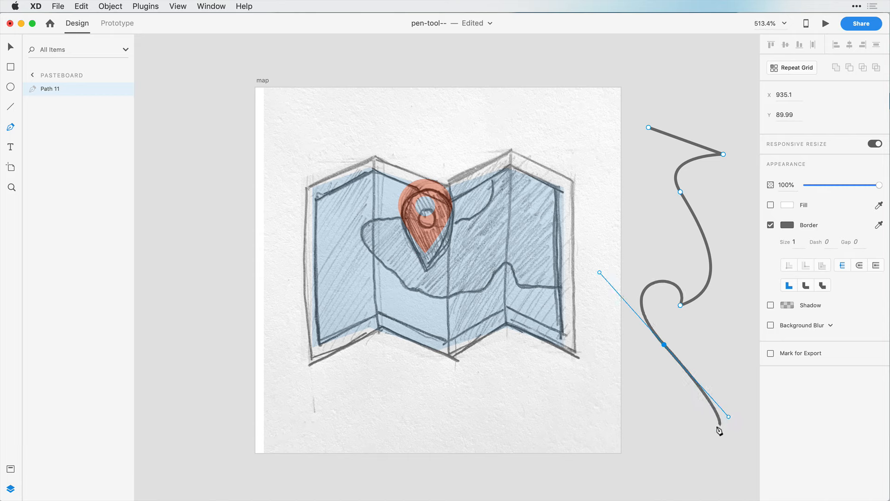
pyautogui.click(644, 439)
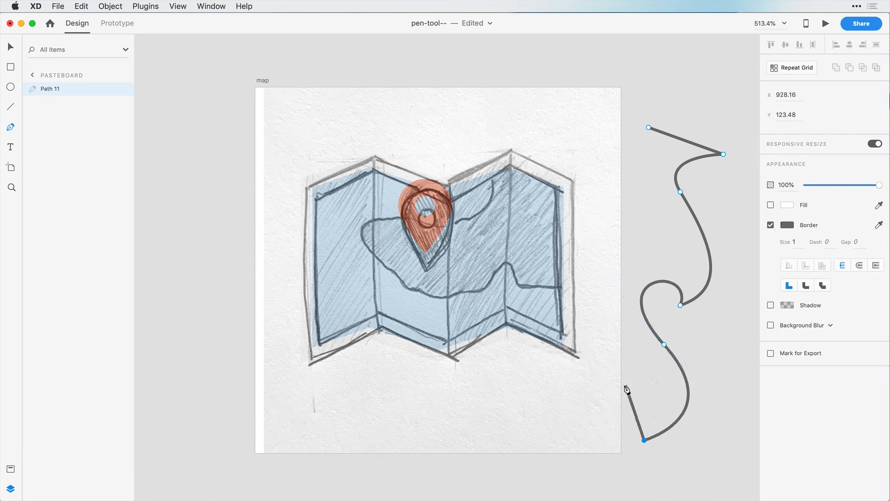
pyautogui.moveTo(610, 374); pyautogui.dragTo(552, 386)
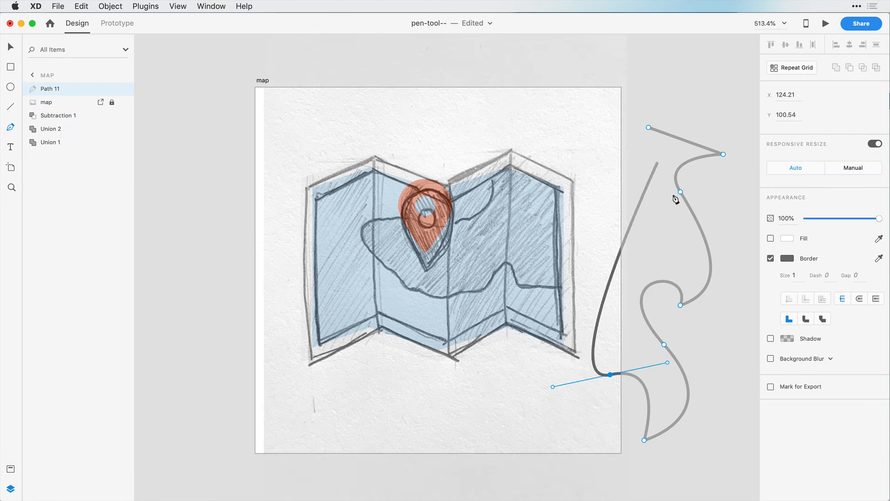
pyautogui.click(648, 127)
# Fill the curved shape with the muted red #906565 and delete the shape.
pyautogui.click(770, 238)
pyautogui.click(787, 238)
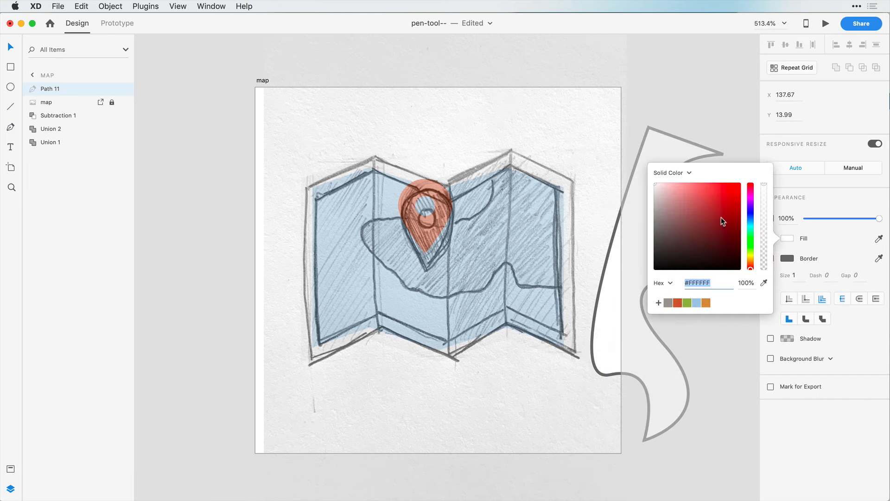
pyautogui.moveTo(721, 217); pyautogui.dragTo(679, 222)
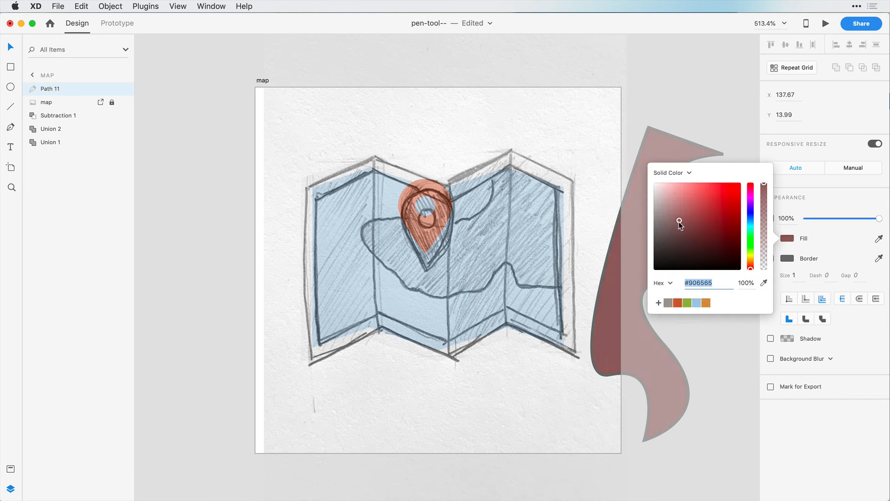
pyautogui.click(788, 242)
pyautogui.press('Delete')
pyautogui.press('Delete')
pyautogui.press('Delete')
pyautogui.press('Delete')
pyautogui.press('Delete')
pyautogui.press('Delete')
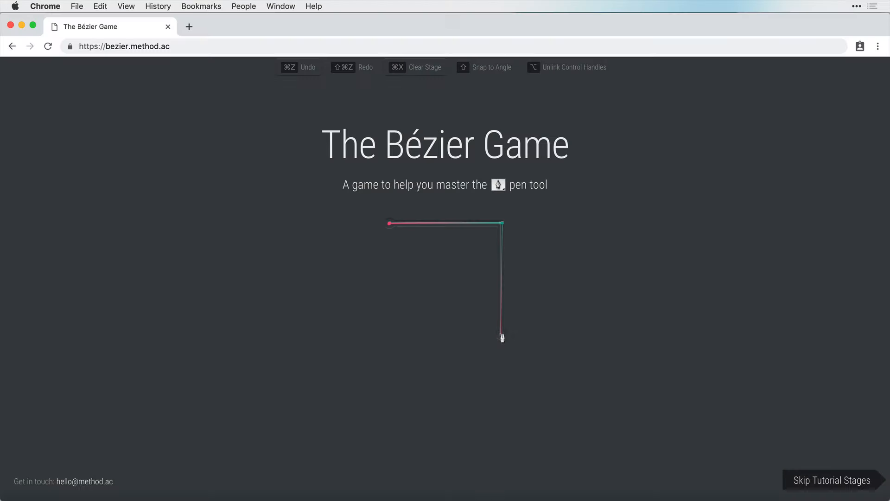
# In The Bézier Game in Chrome, complete the right-angle line and trace the closed house outline with straight segments snapped to angle.
pyautogui.click(502, 334)
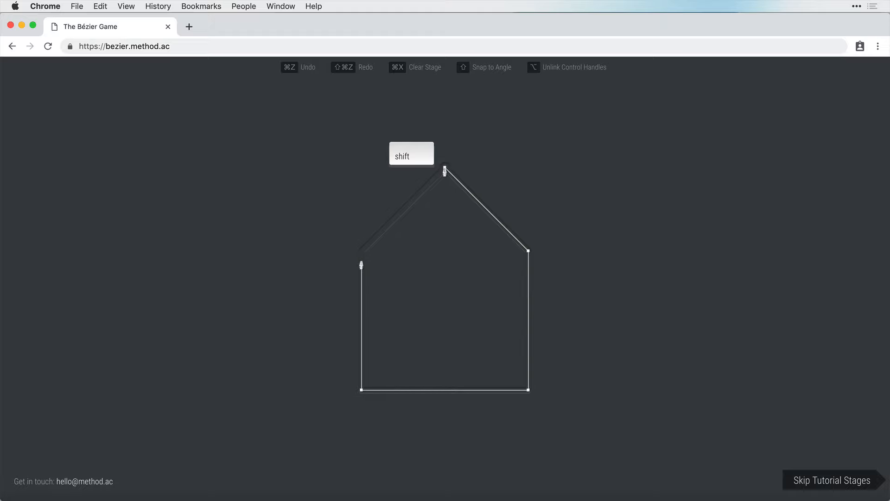
pyautogui.click(444, 170)
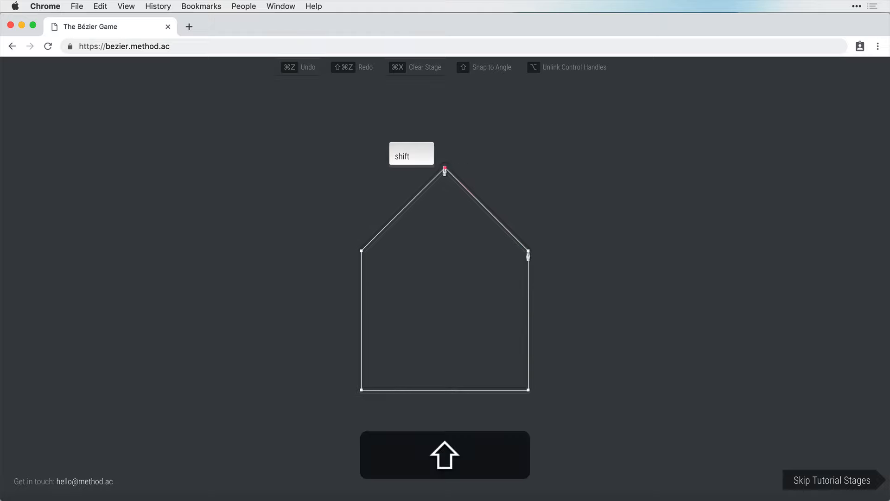
pyautogui.keyDown('shift'); pyautogui.click(528, 251); pyautogui.keyUp('shift')
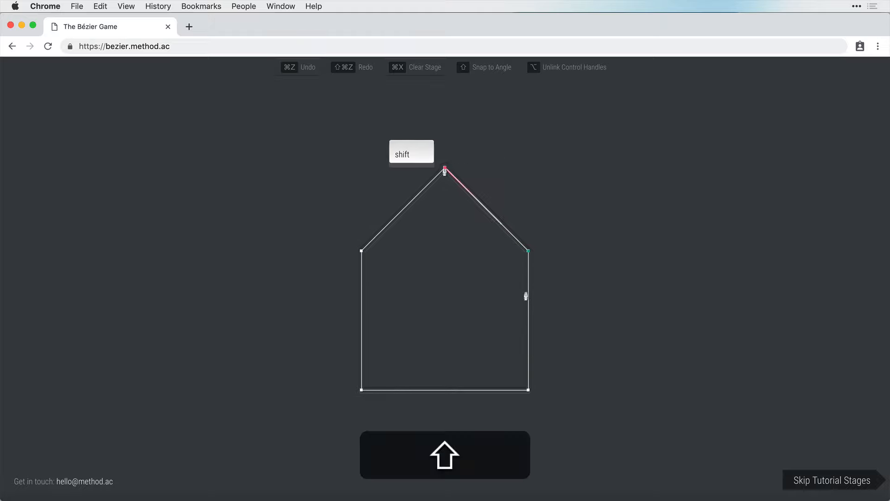
pyautogui.keyDown('shift'); pyautogui.click(362, 391); pyautogui.keyUp('shift')
pyautogui.keyDown('shift'); pyautogui.click(361, 251); pyautogui.keyUp('shift')
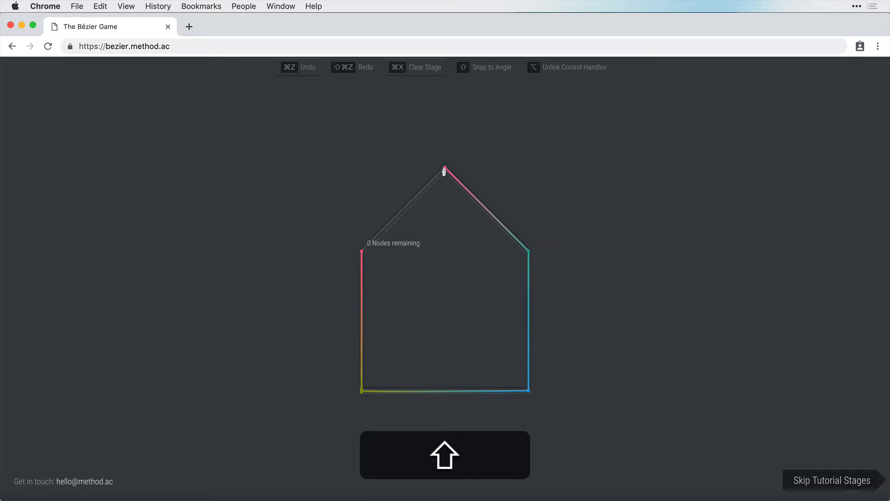
pyautogui.keyDown('shift'); pyautogui.click(445, 168); pyautogui.keyUp('shift')
# Skip the tutorial stages and trace the car's front bumper and front wheel, unlinking the control handles where the wheel curve ends.
pyautogui.click(821, 481)
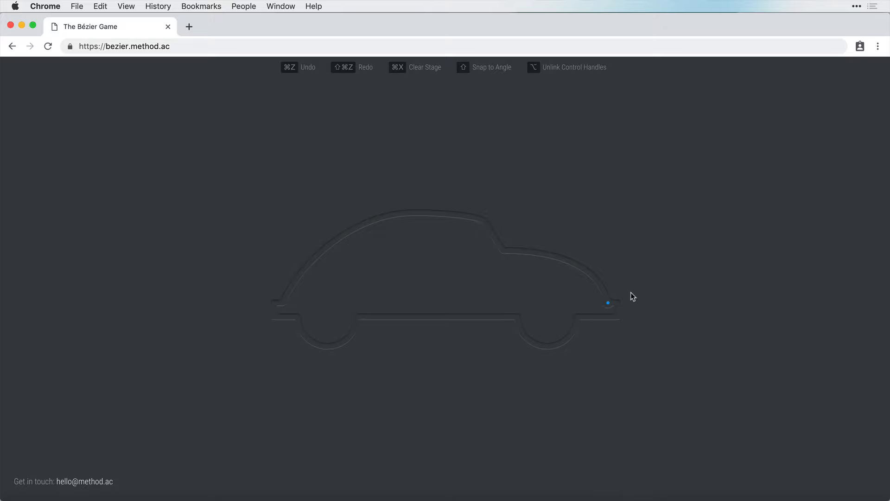
pyautogui.click(608, 304)
pyautogui.click(617, 303)
pyautogui.click(617, 314)
pyautogui.click(577, 316)
pyautogui.moveTo(543, 349); pyautogui.dragTo(526, 350)
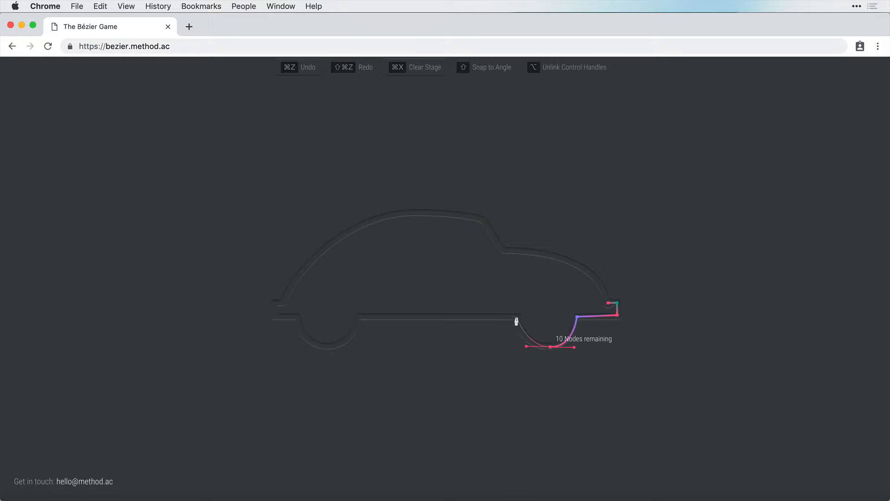
pyautogui.press('alt')
pyautogui.moveTo(516, 312); pyautogui.dragTo(504, 321)
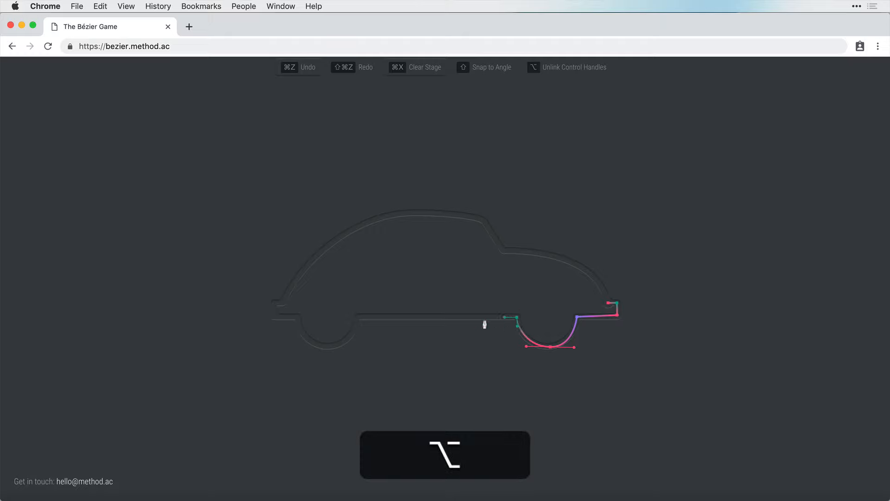
# Continue the car outline along the straight underside, around the rear wheel curve and up the rear bumper.
pyautogui.click(358, 316)
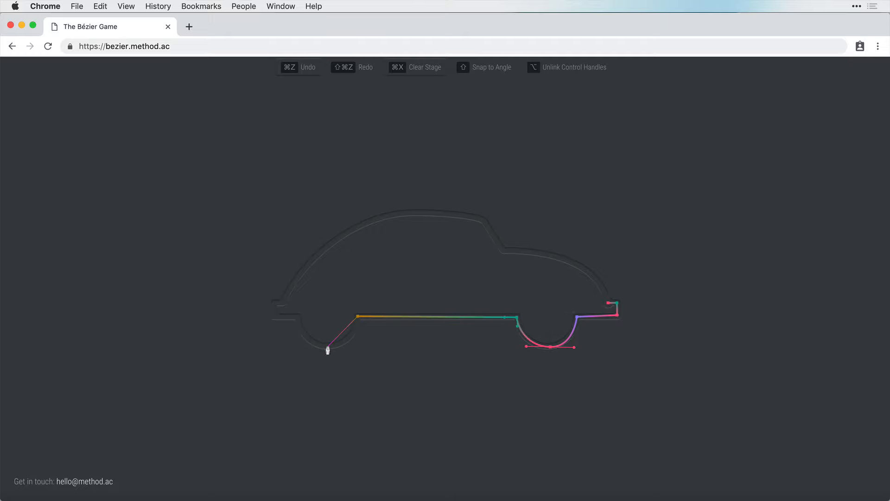
pyautogui.moveTo(327, 347); pyautogui.dragTo(307, 346)
pyautogui.click(296, 315)
pyautogui.click(275, 315)
pyautogui.click(273, 302)
pyautogui.click(282, 302)
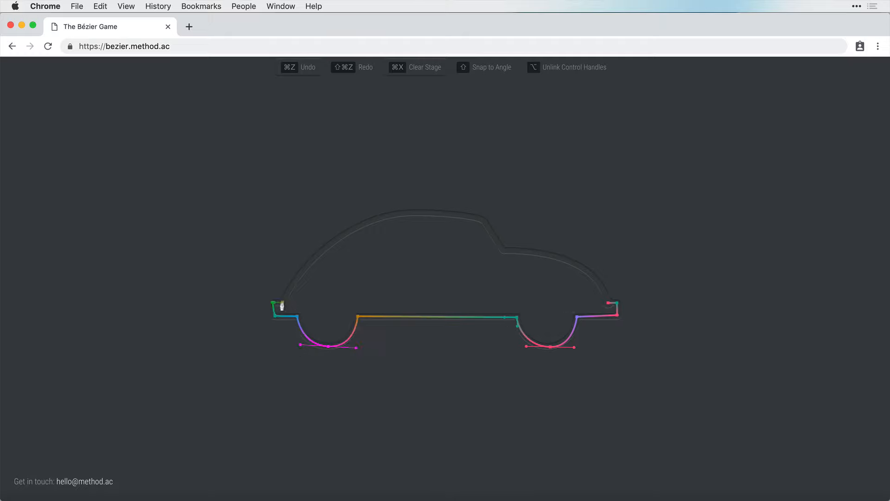
# Trace the car's roof curve, windshield and hood, closing the outline at its starting point.
pyautogui.moveTo(484, 222)
pyautogui.mouseDown()
pyautogui.moveTo(646, 255)
pyautogui.moveTo(618, 272)
pyautogui.moveTo(493, 234)
pyautogui.mouseUp()
pyautogui.click(501, 249)
pyautogui.moveTo(608, 305); pyautogui.dragTo(621, 362)
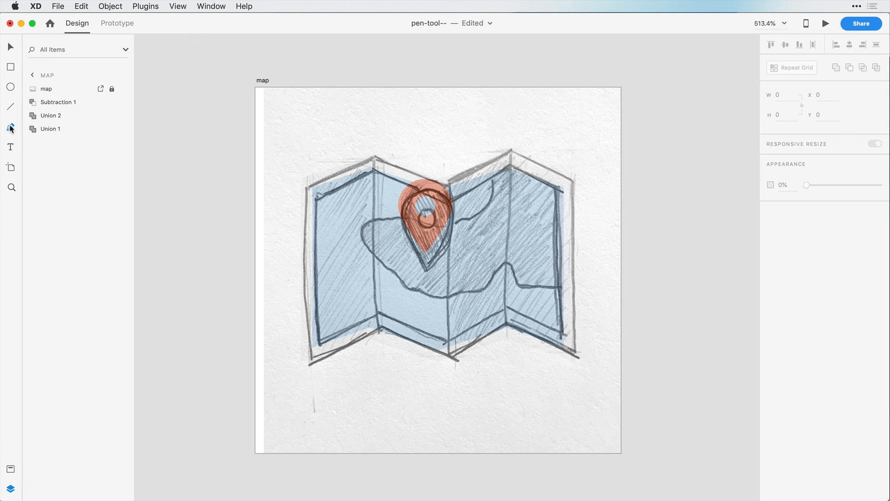
pyautogui.click(509, 167)
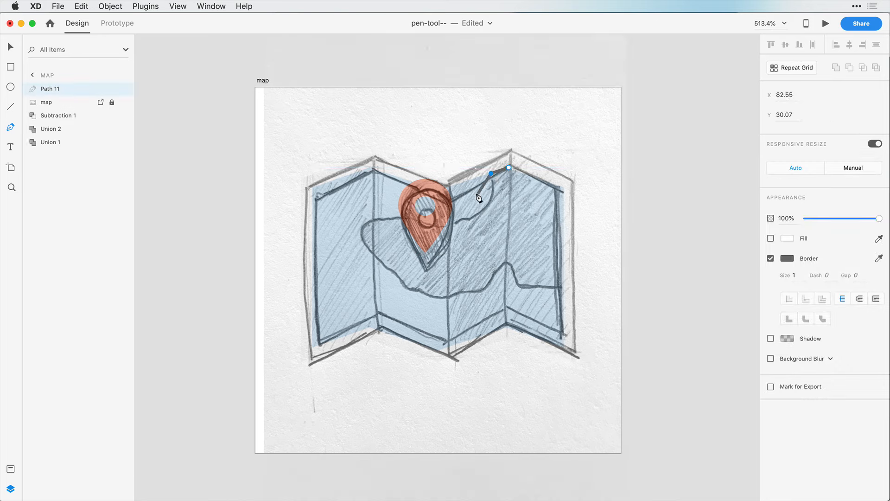
pyautogui.press('Escape')
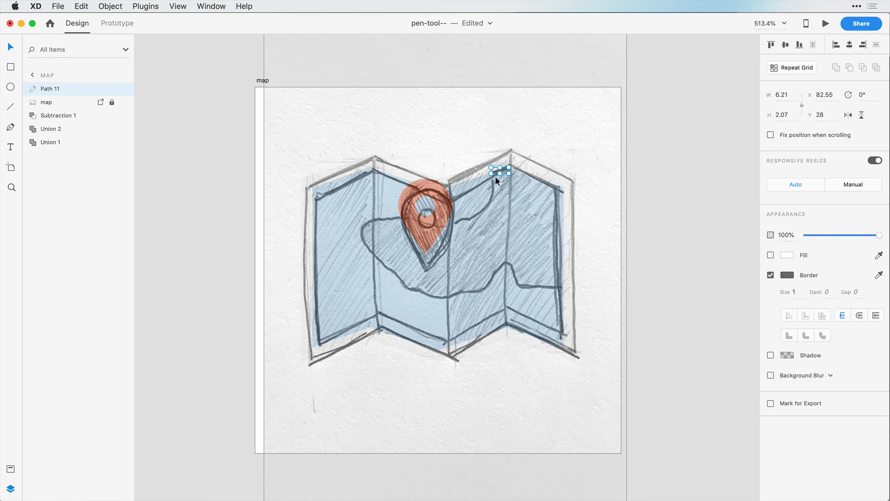
pyautogui.press('Delete')
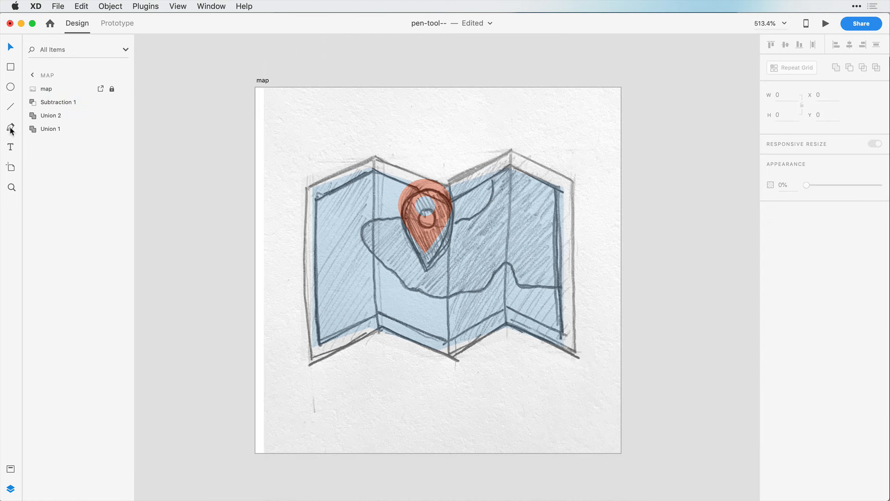
# In Adobe XD, start a Pen path above the map sketch and trace the landmass's upper coastline through the pin and around its western end.
pyautogui.click(488, 138)
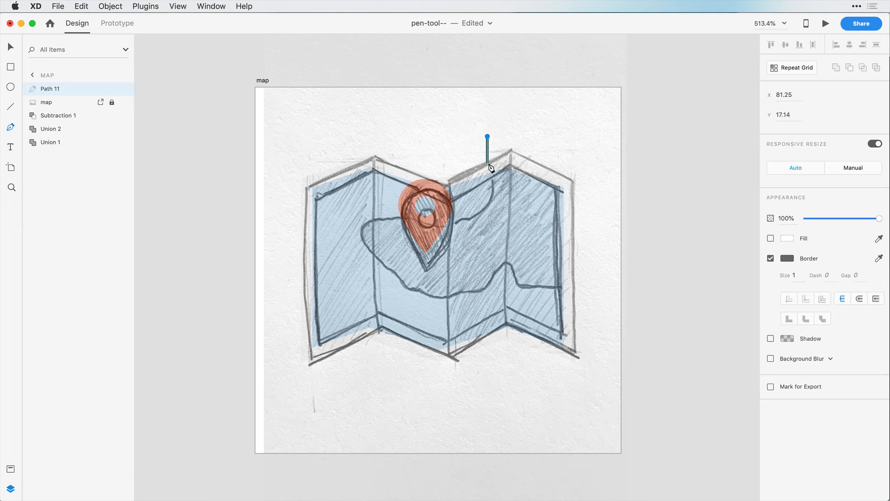
pyautogui.click(488, 164)
pyautogui.moveTo(492, 183); pyautogui.dragTo(392, 221)
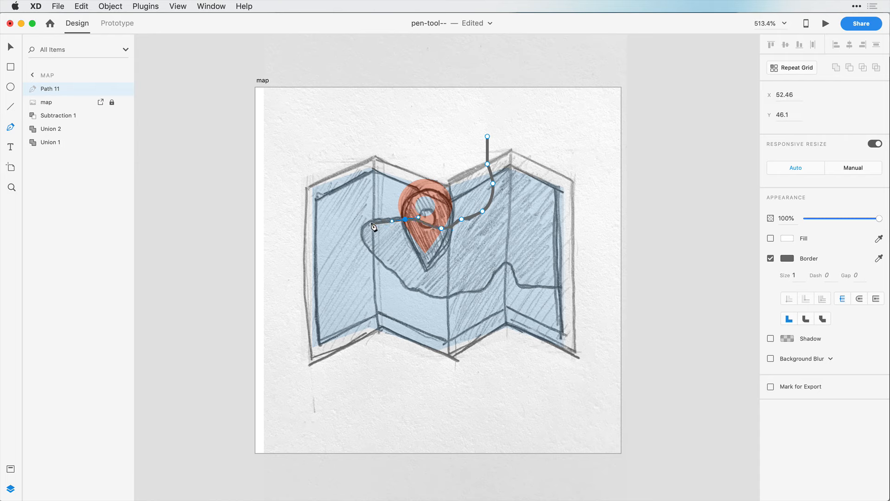
pyautogui.click(371, 223)
pyautogui.click(371, 251)
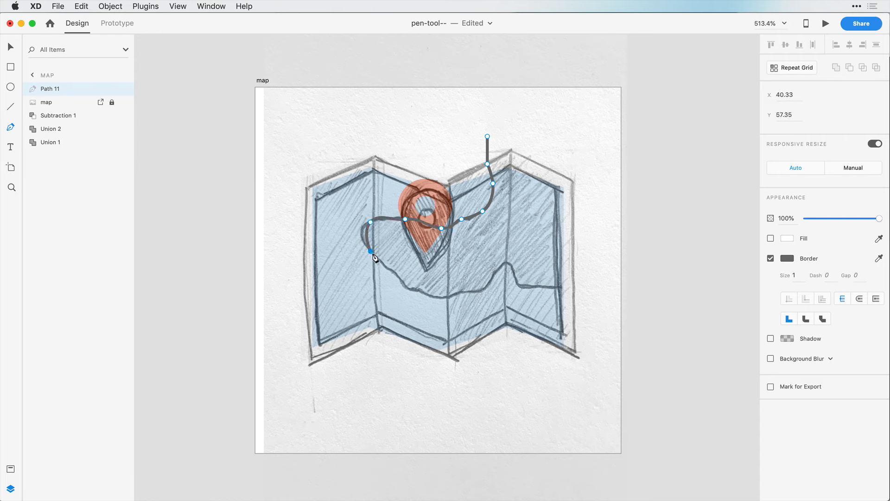
# Continue the path along the landmass's lower coastline and over its small peak, extending it past the map's eastern edge.
pyautogui.moveTo(374, 258); pyautogui.dragTo(482, 294)
pyautogui.click(493, 273)
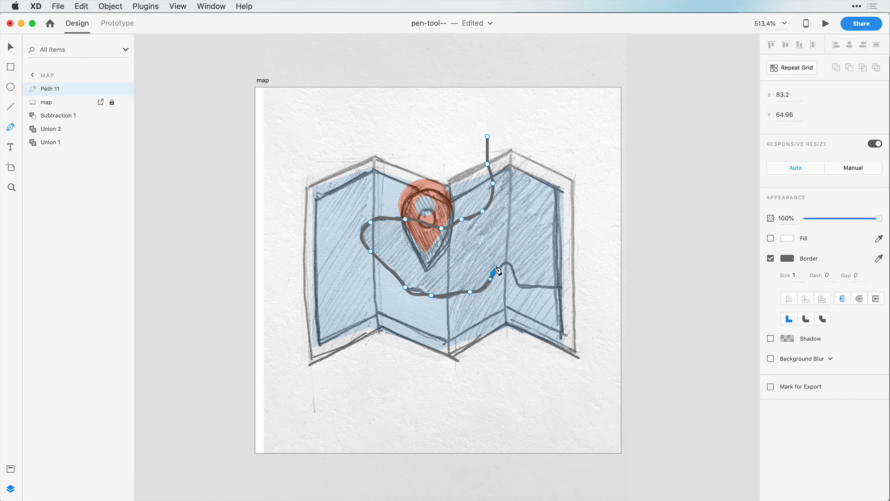
pyautogui.click(511, 265)
pyautogui.moveTo(514, 273); pyautogui.dragTo(547, 289)
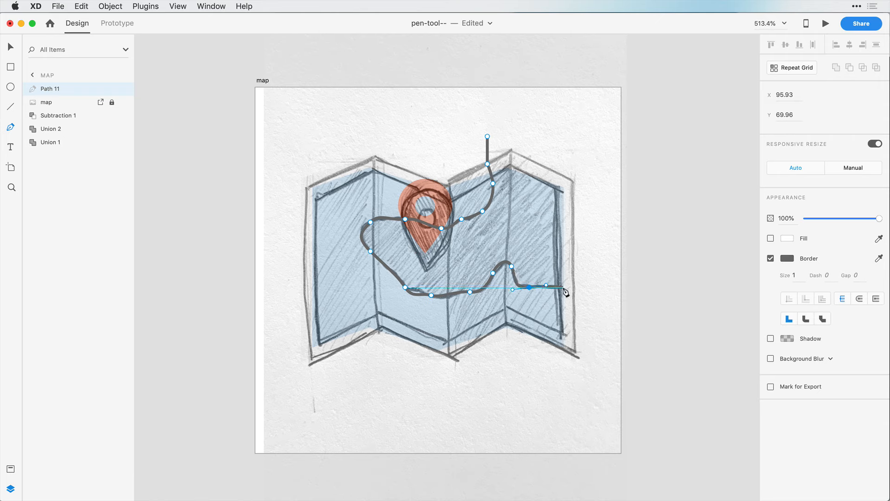
pyautogui.click(584, 291)
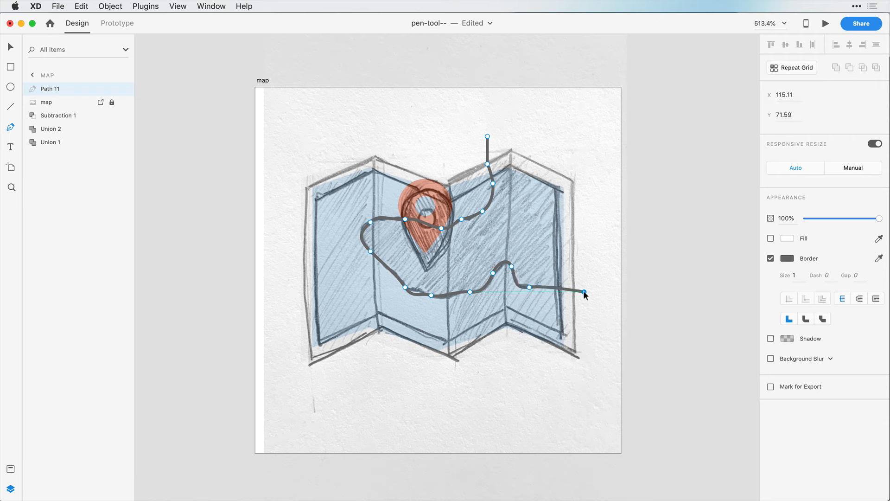
# Close the landmass path with straight segments looping outside the map back to its starting anchor, and finish the path.
pyautogui.click(606, 253)
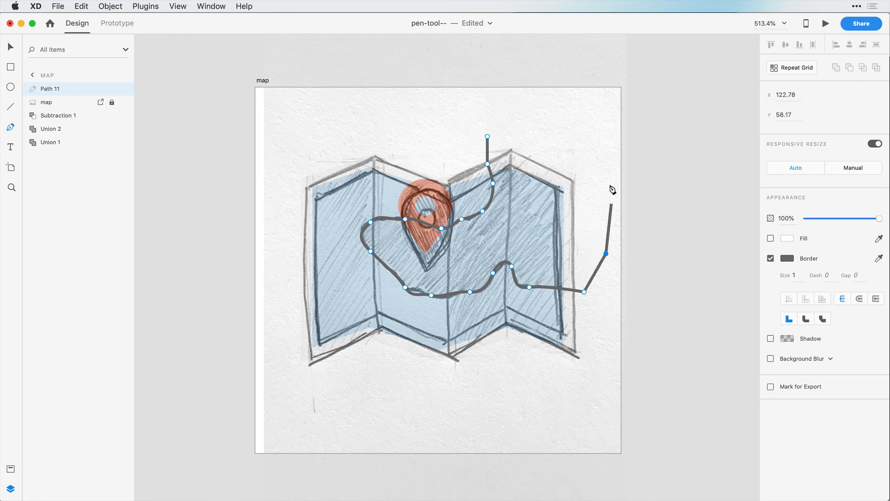
pyautogui.click(609, 151)
pyautogui.click(581, 102)
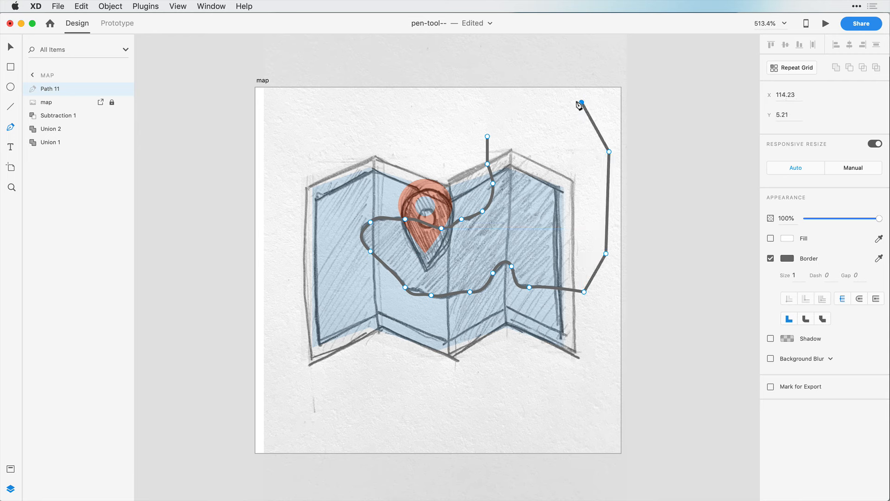
pyautogui.click(487, 136)
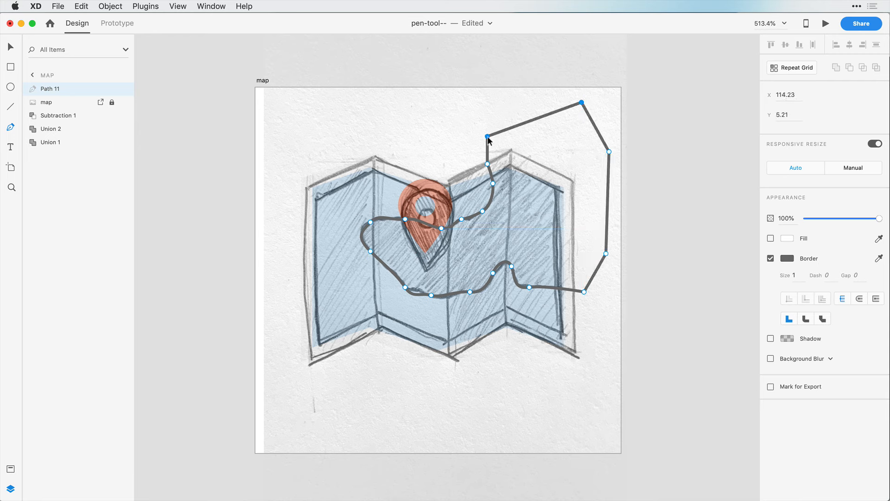
pyautogui.press('Escape')
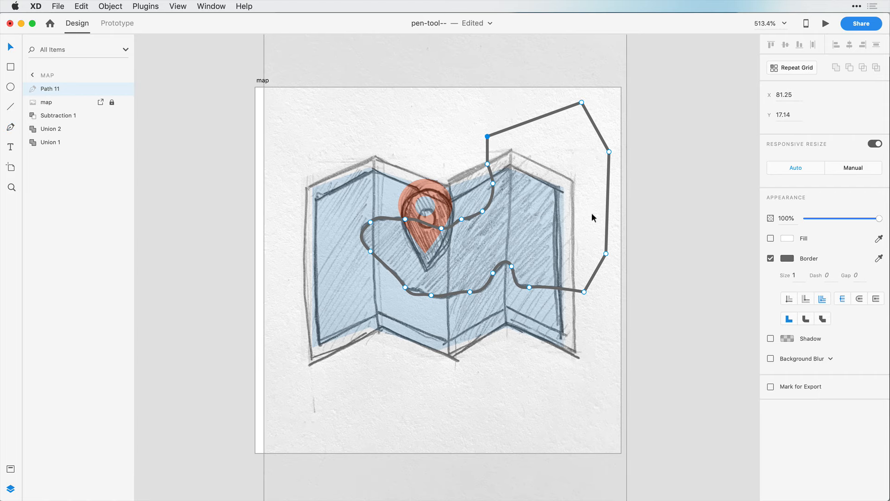
# Pull the path's two uppermost outer anchor points inward toward the map, and hide the sketch image layer.
pyautogui.moveTo(609, 152); pyautogui.dragTo(597, 155)
pyautogui.moveTo(582, 102); pyautogui.dragTo(548, 136)
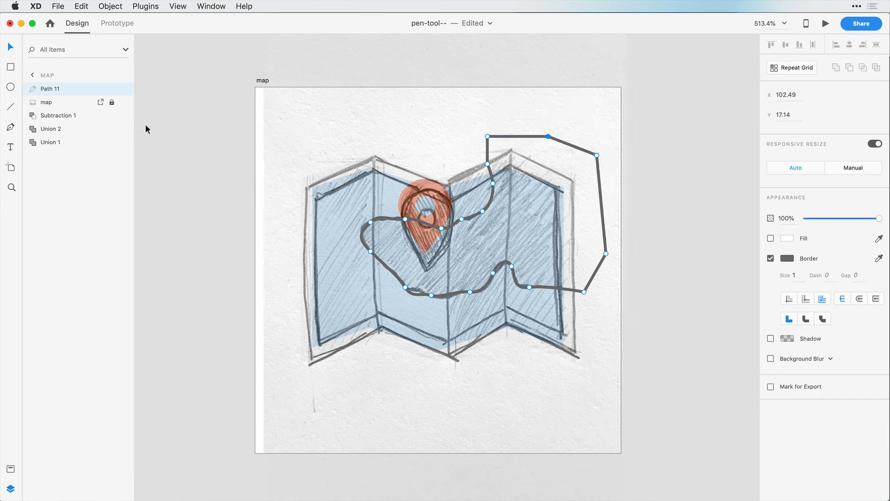
pyautogui.click(124, 104)
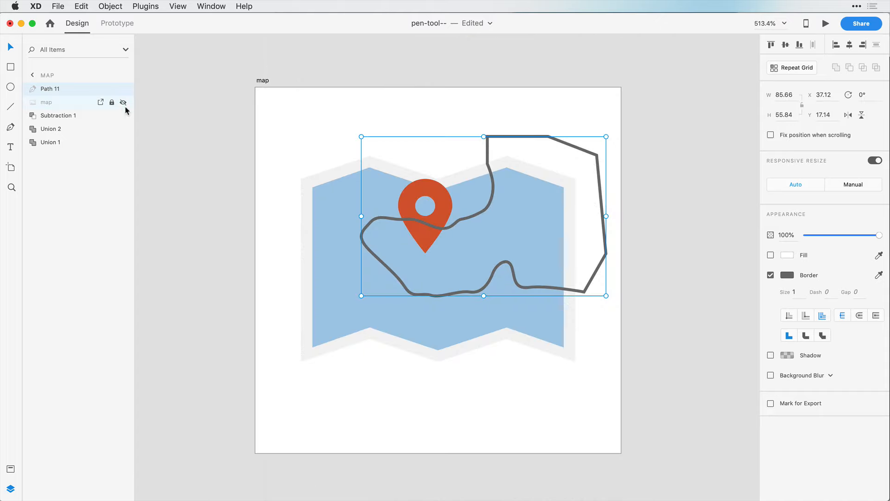
# Remove the landmass path's border and fill it with the saved green swatch #9EB756.
pyautogui.click(327, 179)
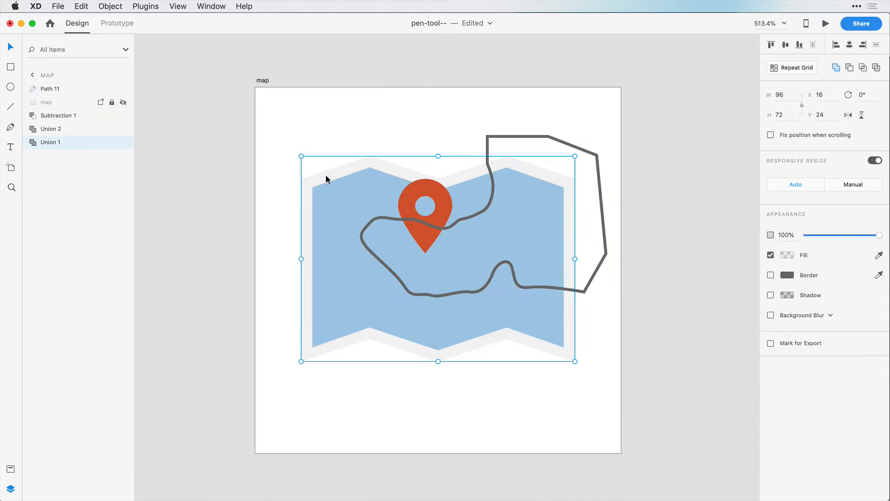
pyautogui.click(531, 197)
pyautogui.click(492, 195)
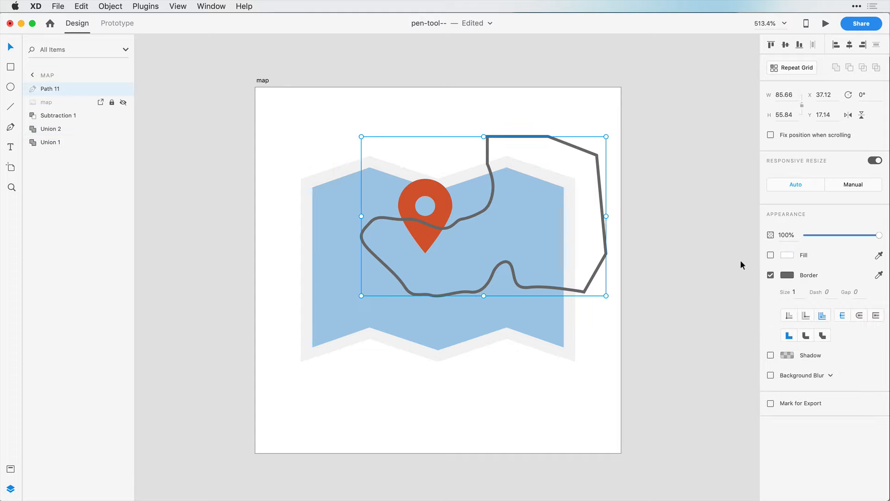
pyautogui.click(771, 275)
pyautogui.click(770, 255)
pyautogui.click(786, 255)
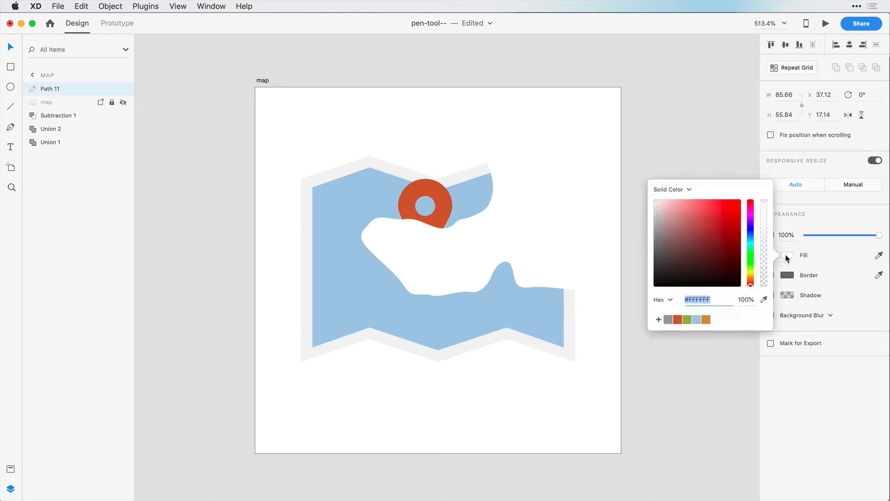
pyautogui.moveTo(685, 240); pyautogui.dragTo(632, 308)
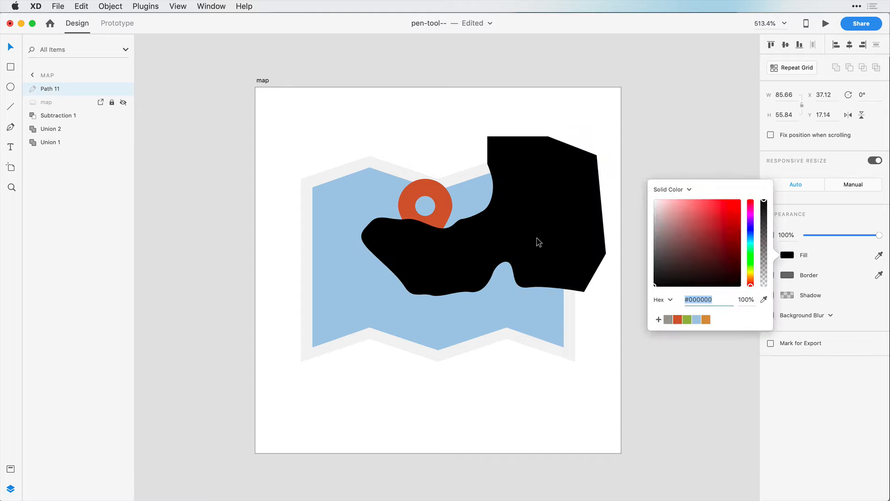
pyautogui.click(688, 319)
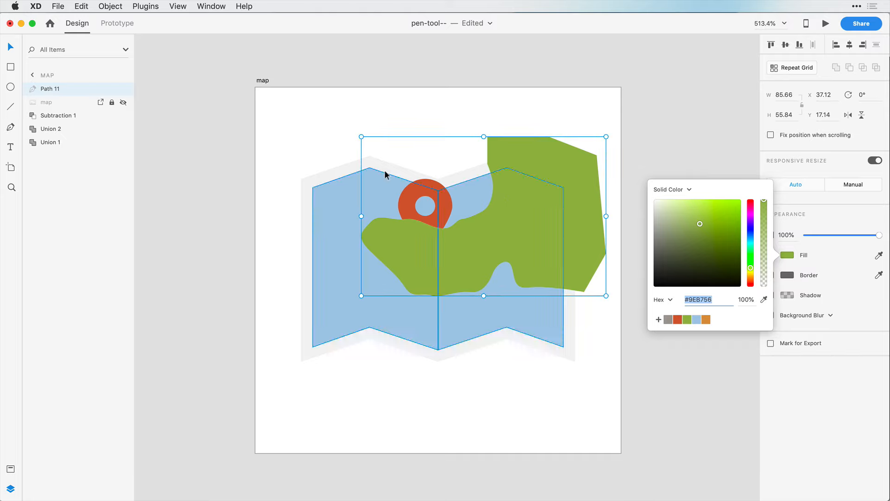
pyautogui.click(319, 139)
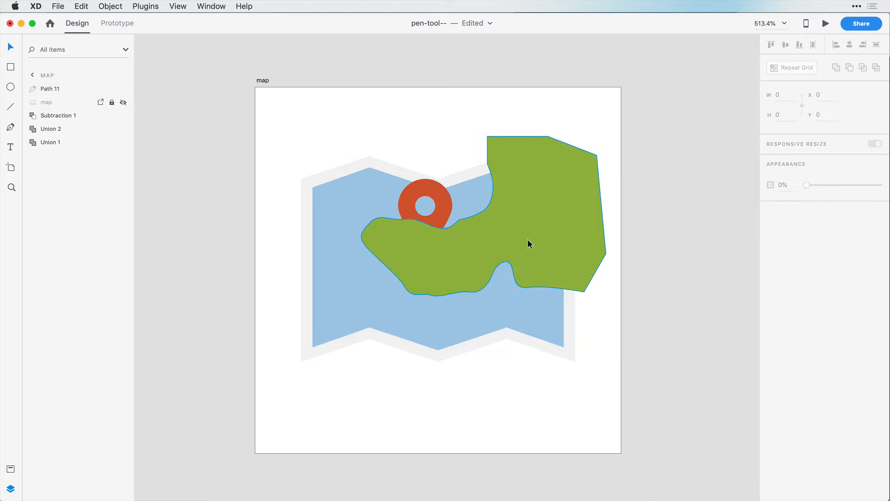
# Try intersecting the green landmass with the blue map shape beneath it, and undo the operation.
pyautogui.click(542, 235)
pyautogui.press('shift')
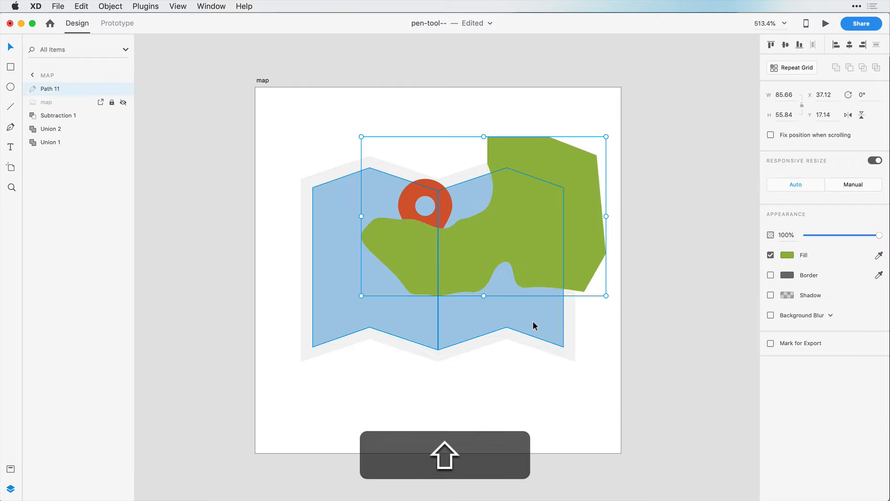
pyautogui.keyDown('shift'); pyautogui.click(535, 319); pyautogui.keyUp('shift')
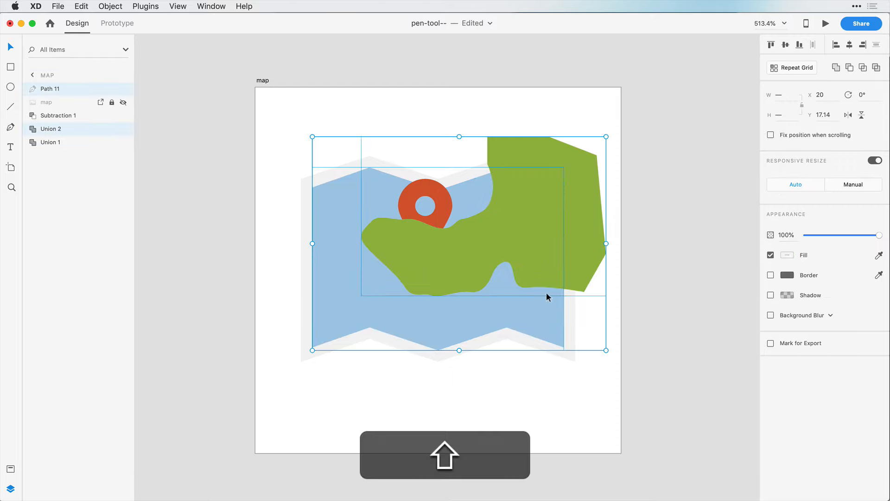
pyautogui.click(863, 68)
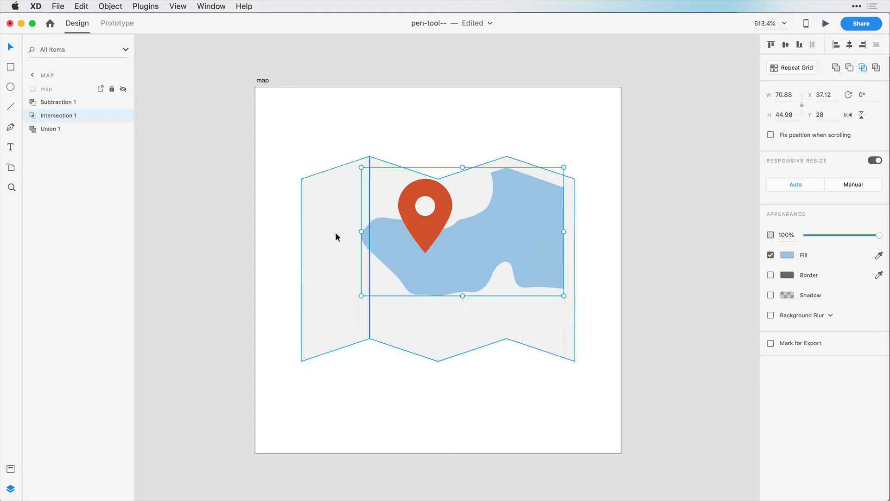
pyautogui.press('super+z')
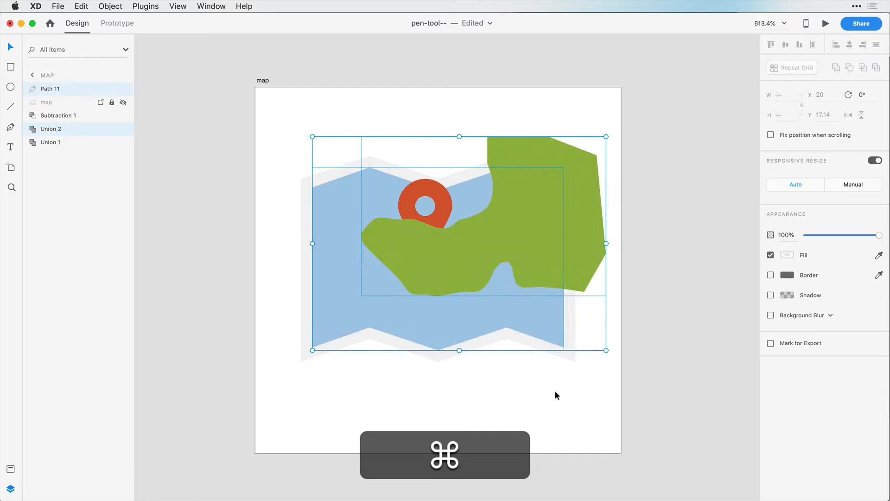
# Copy the blue map shape and paste a duplicate in place above the green landmass, keeping the copy aligned with the original.
pyautogui.click(554, 390)
pyautogui.click(500, 310)
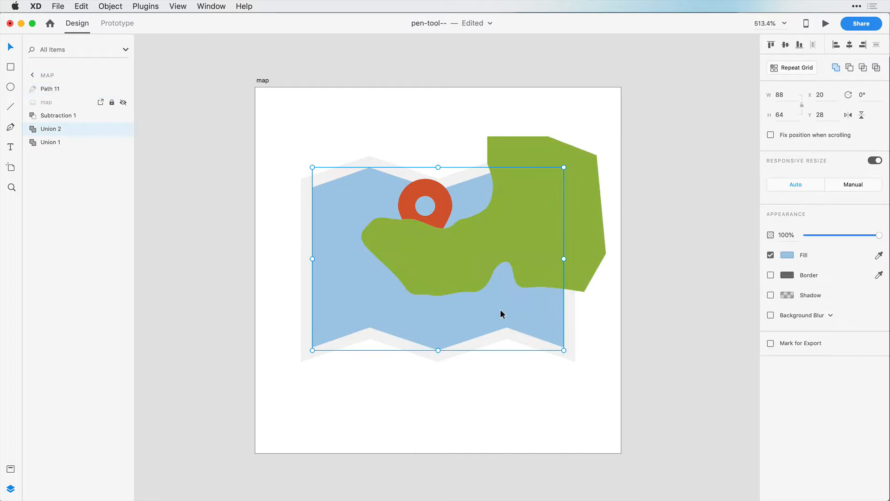
pyautogui.press('super+z')
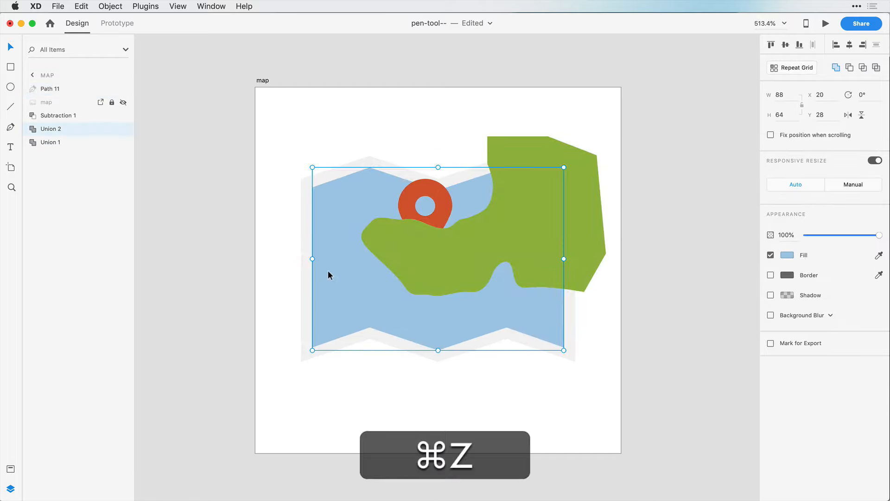
pyautogui.press('super+c')
pyautogui.press('super+v')
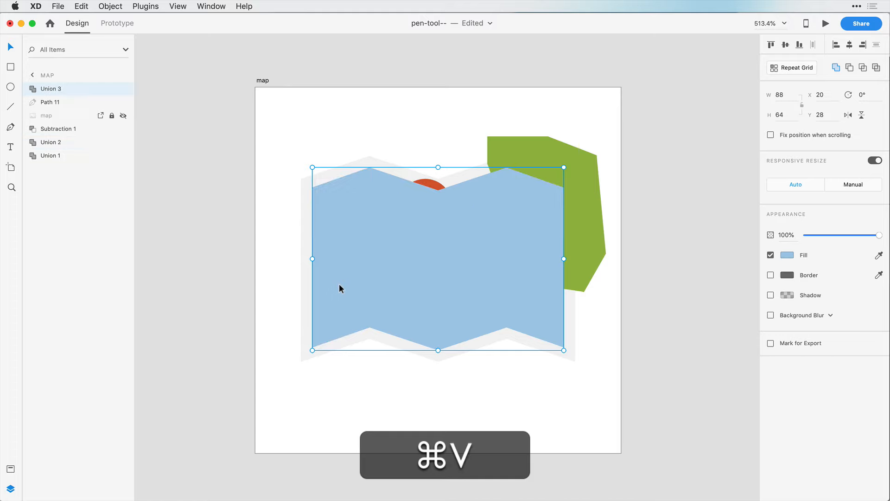
pyautogui.moveTo(339, 283); pyautogui.dragTo(371, 323)
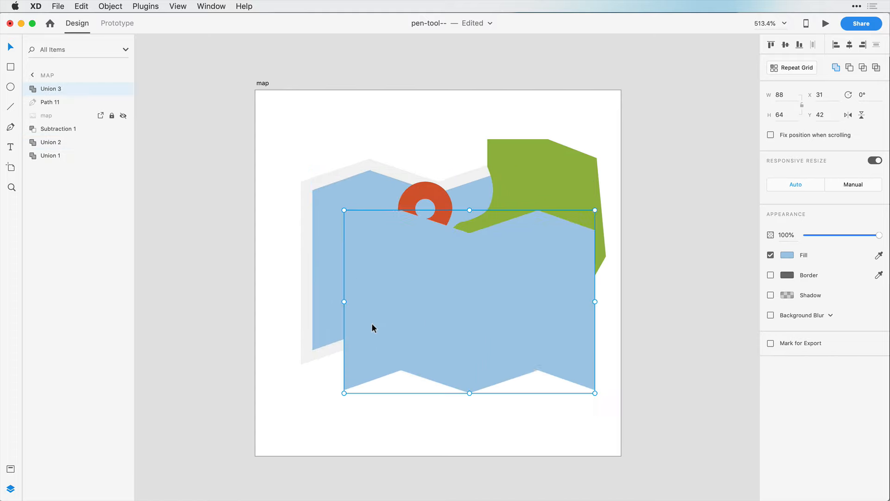
pyautogui.press('super+z')
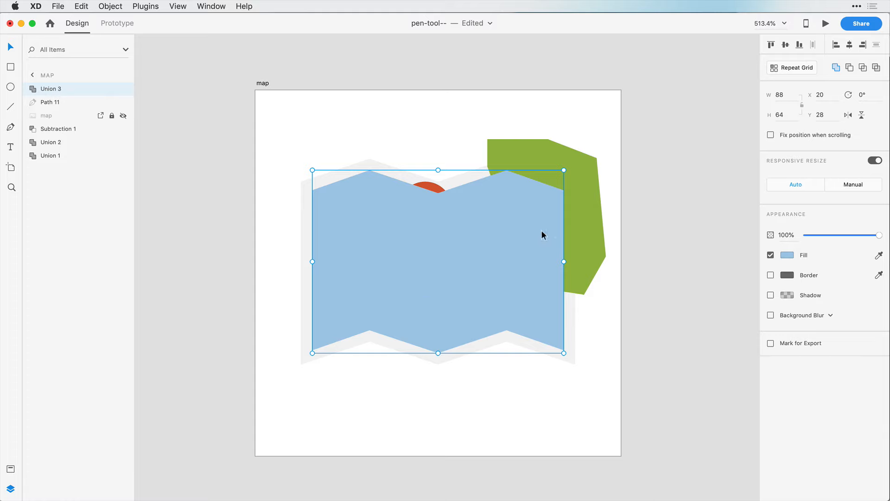
# Intersect the duplicated blue map shape with the green landmass, and bring the red pin to the front of the layer order.
pyautogui.keyDown('shift'); pyautogui.click(584, 211); pyautogui.keyUp('shift')
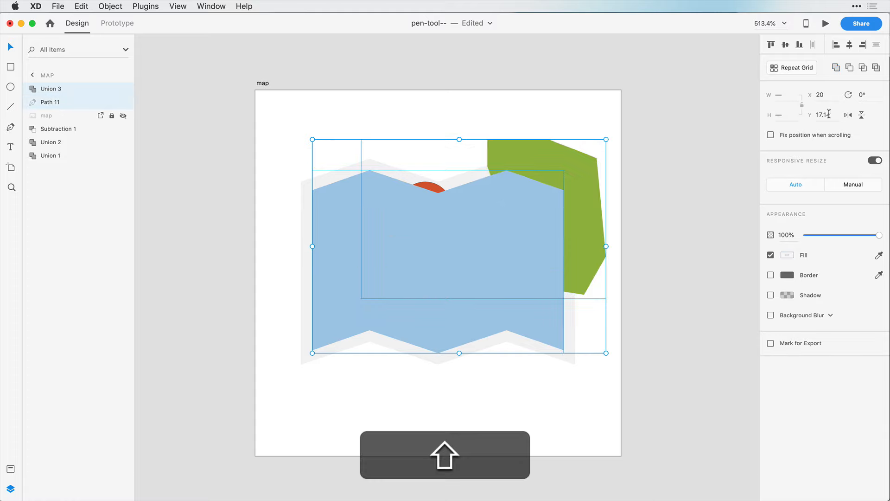
pyautogui.click(863, 68)
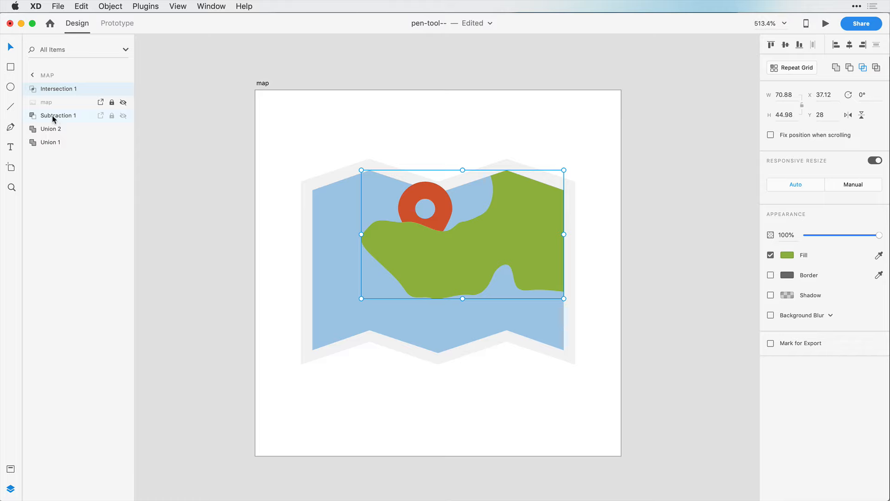
pyautogui.moveTo(54, 120); pyautogui.dragTo(47, 88)
pyautogui.click(610, 310)
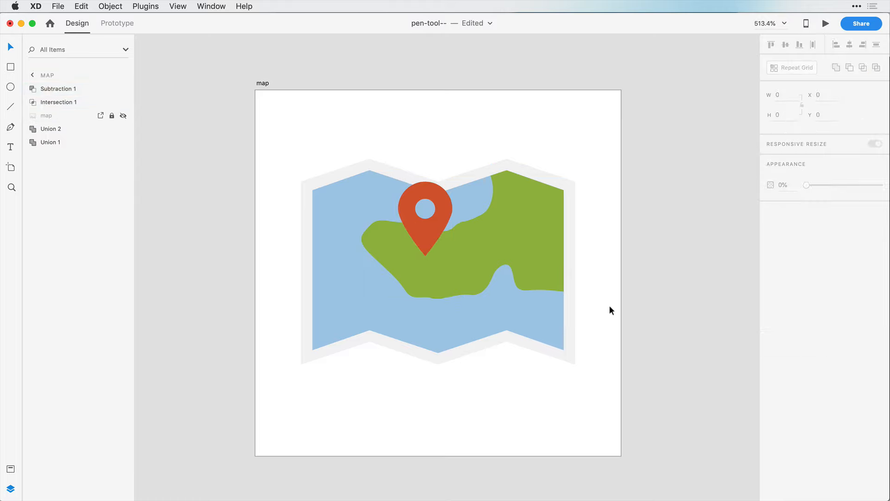